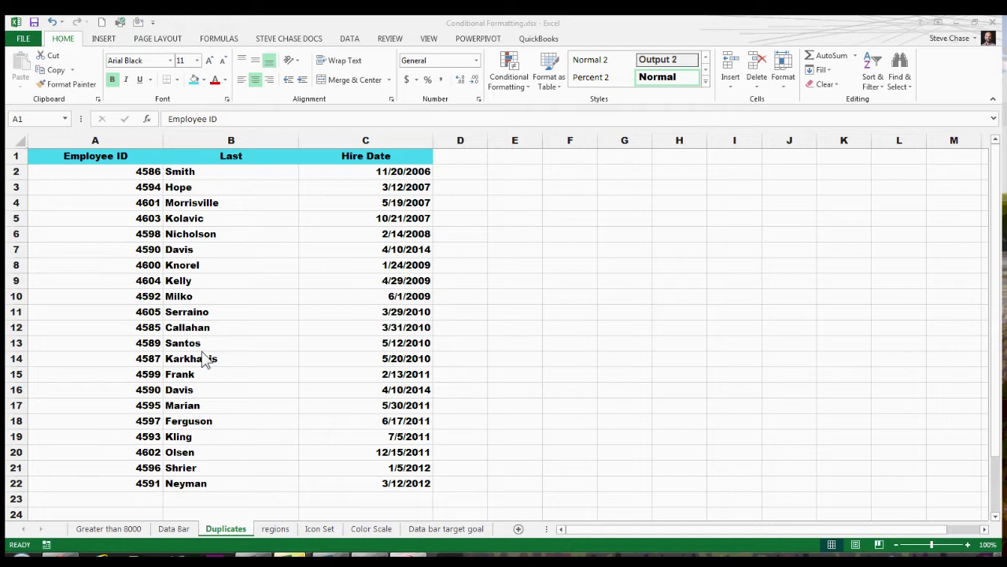
- Apply a Duplicate Values rule with Light Red Fill and Dark Red Text to Employee IDs A2:A22
left_click(115, 176)
left_click_drag(115, 174, 138, 489)
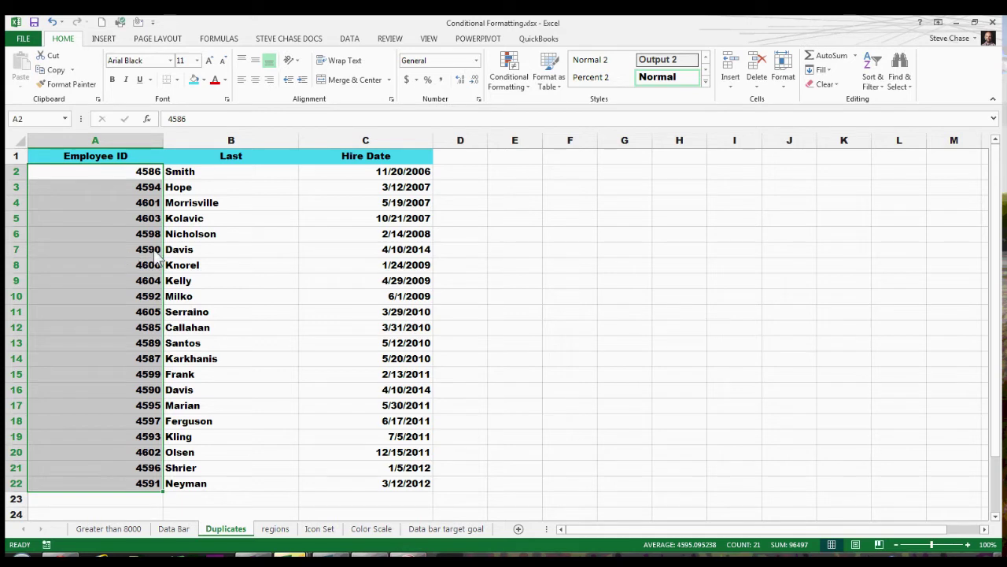
left_click(504, 85)
mouse_move(519, 108)
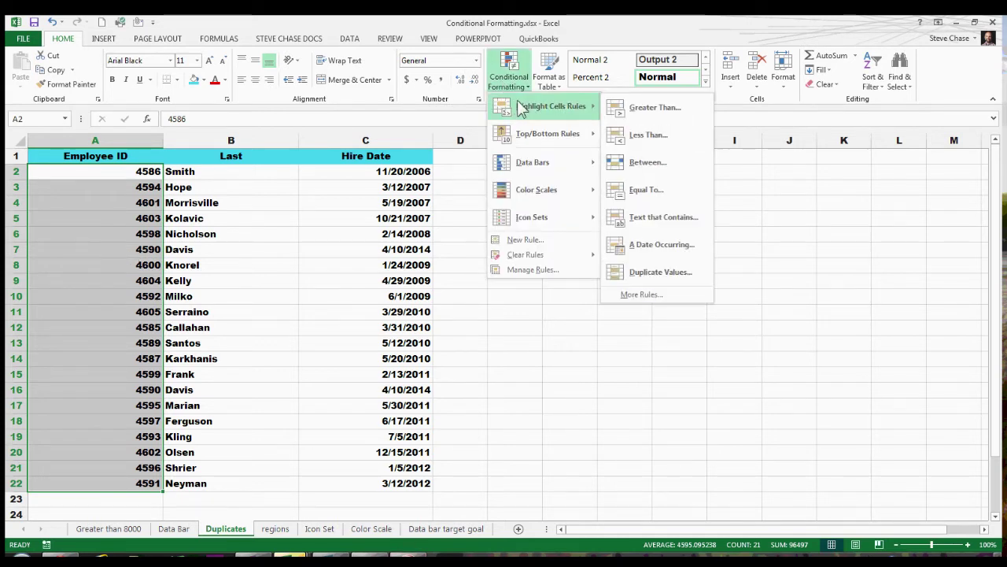
left_click(665, 275)
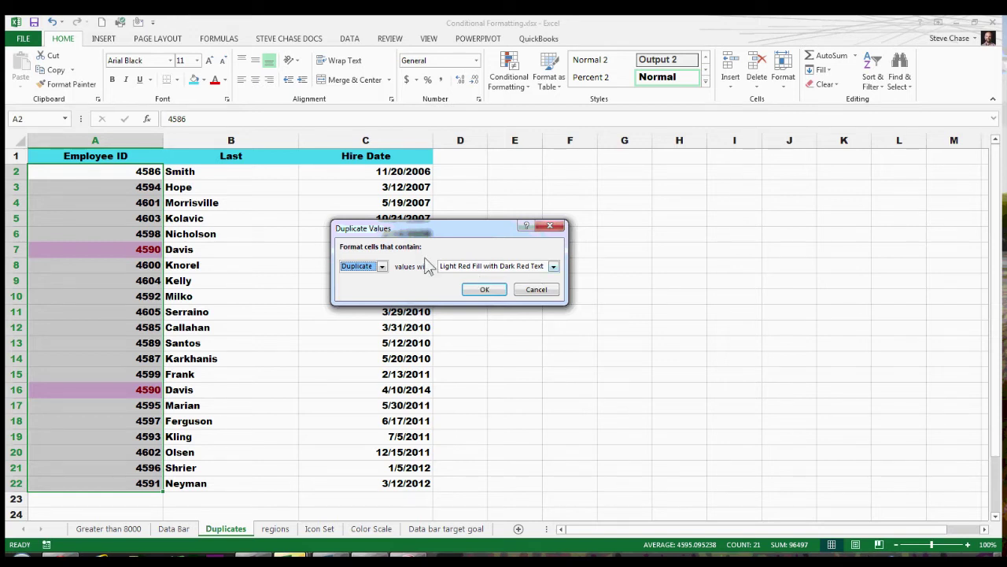
left_click(482, 290)
left_click(260, 378)
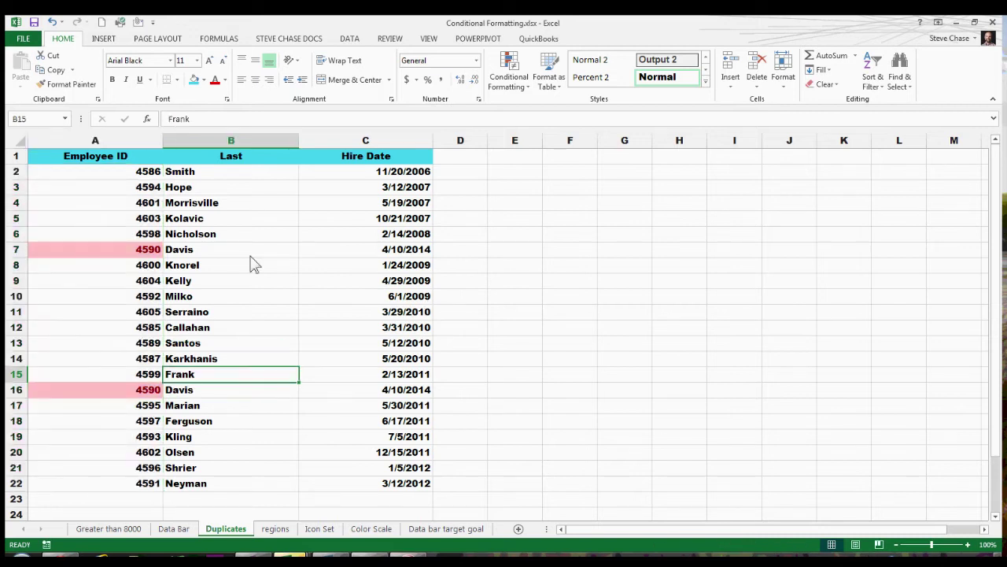
- Add a Light Red Fill duplicate-values rule to the last names in B2:B22
left_click_drag(256, 181, 254, 486)
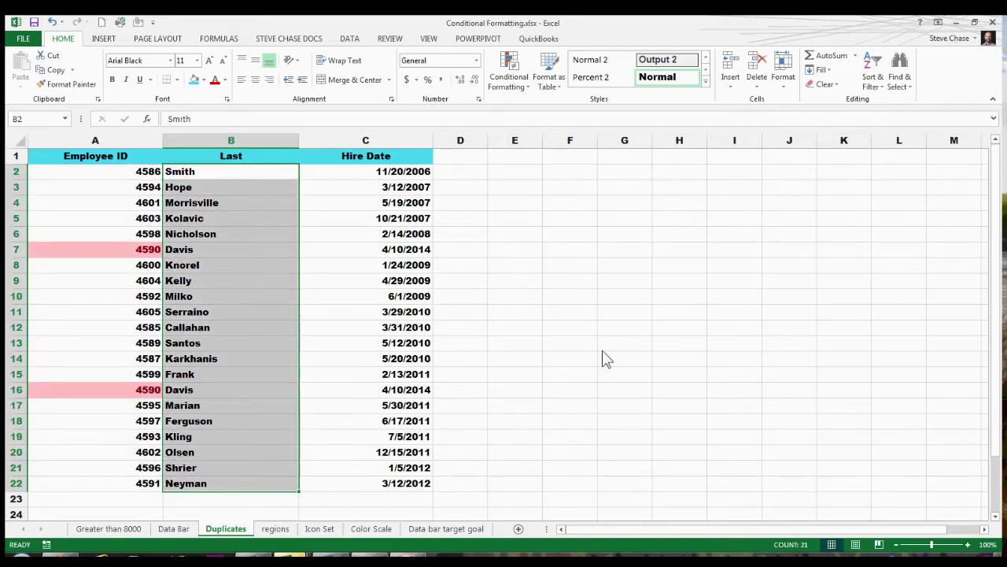
left_click(510, 79)
mouse_move(515, 110)
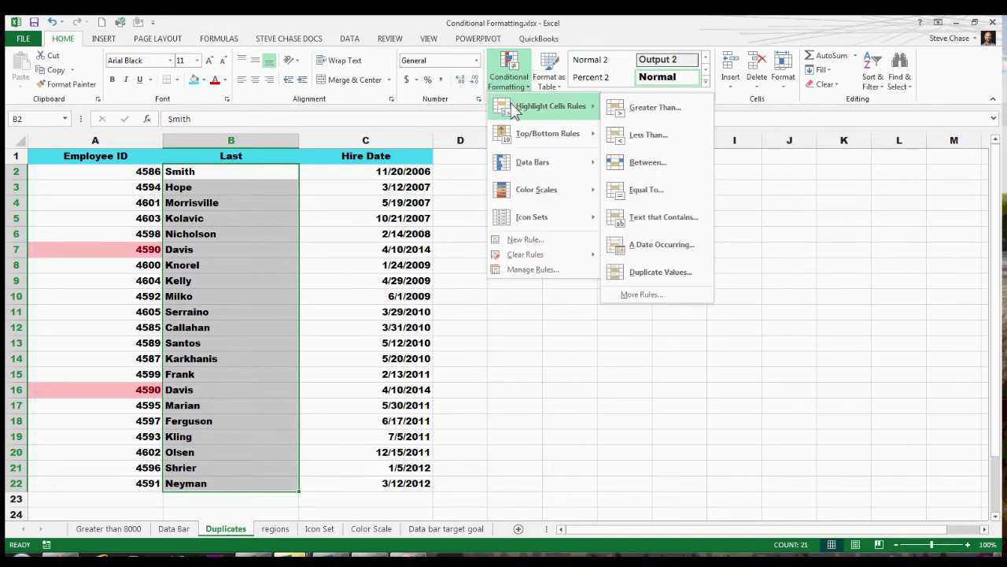
left_click(662, 274)
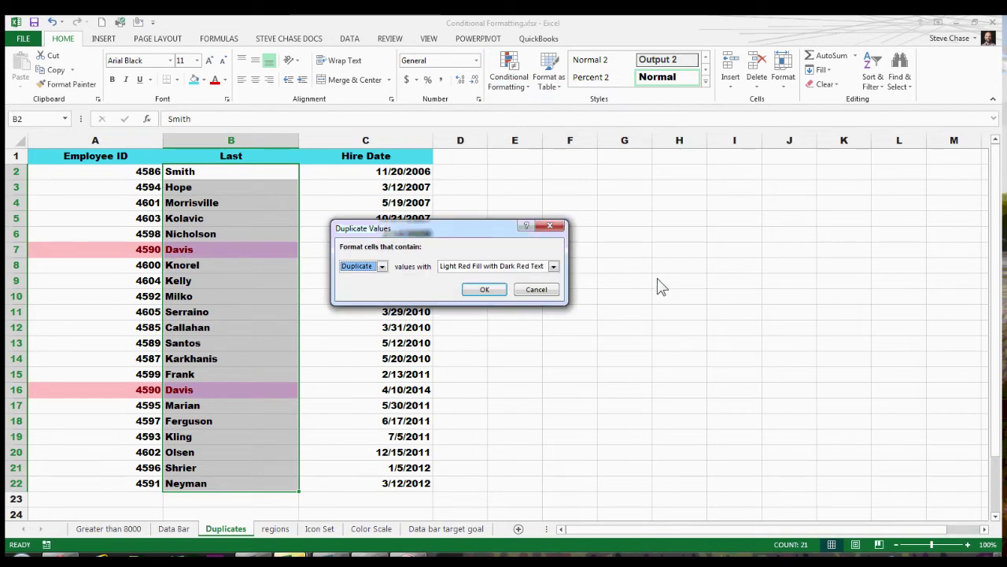
left_click(488, 292)
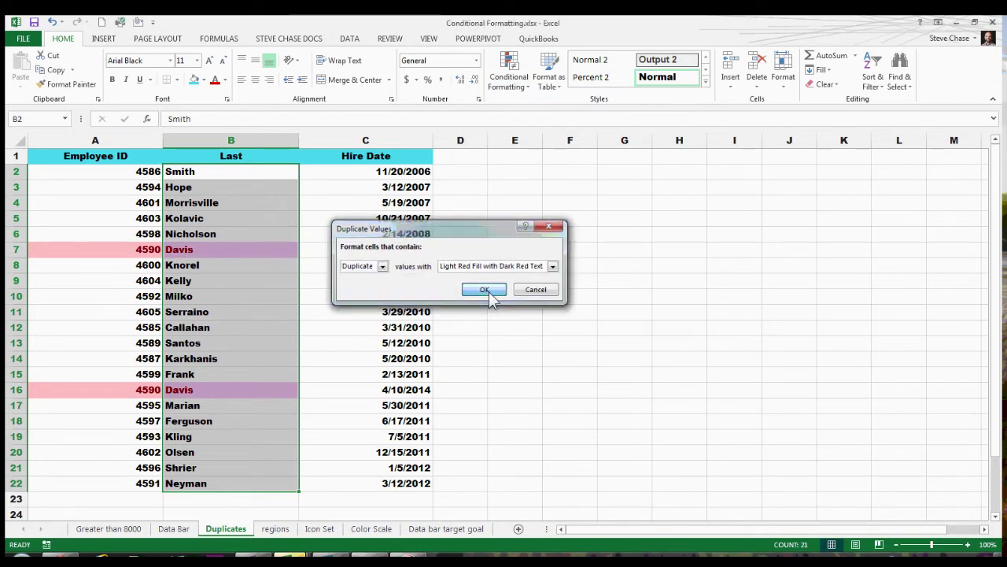
- Add the Duplicate Values conditional formatting rule to the Quick Access Toolbar
left_click(512, 72)
mouse_move(525, 107)
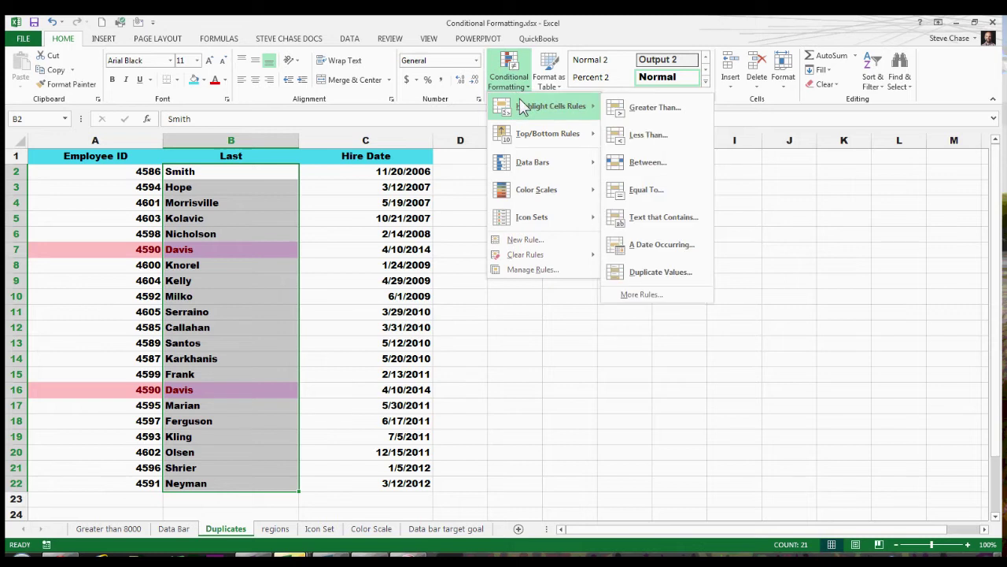
right_click(659, 277)
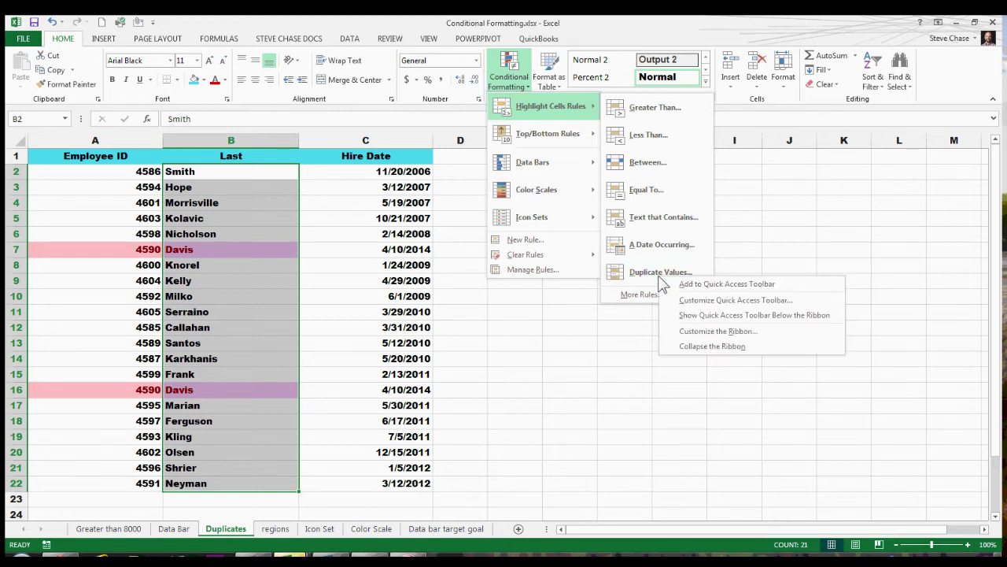
left_click(732, 284)
- Highlight duplicate hire dates in C2:C22 red using the new toolbar shortcut
left_click_drag(392, 172, 402, 483)
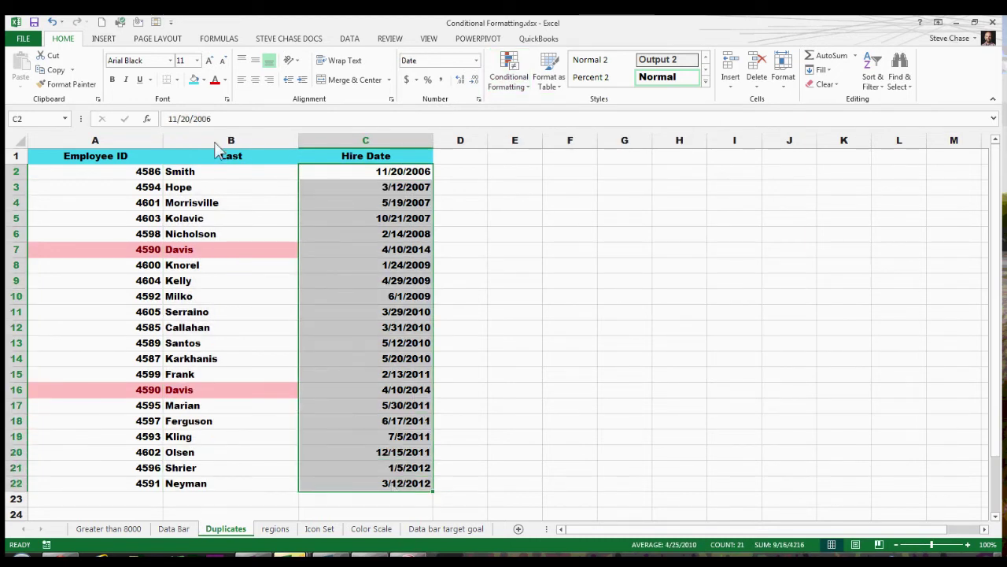
left_click(158, 25)
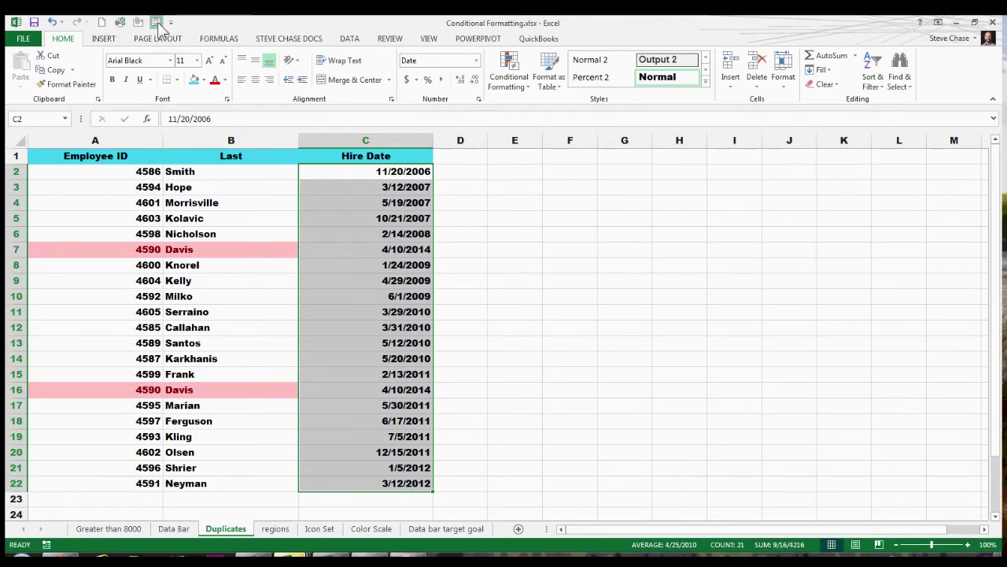
left_click(483, 291)
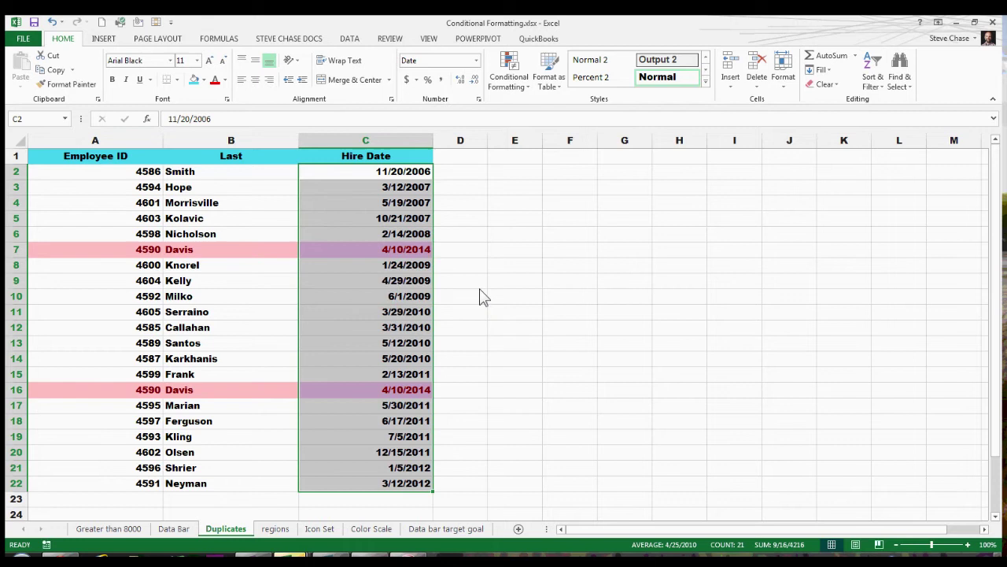
left_click(376, 329)
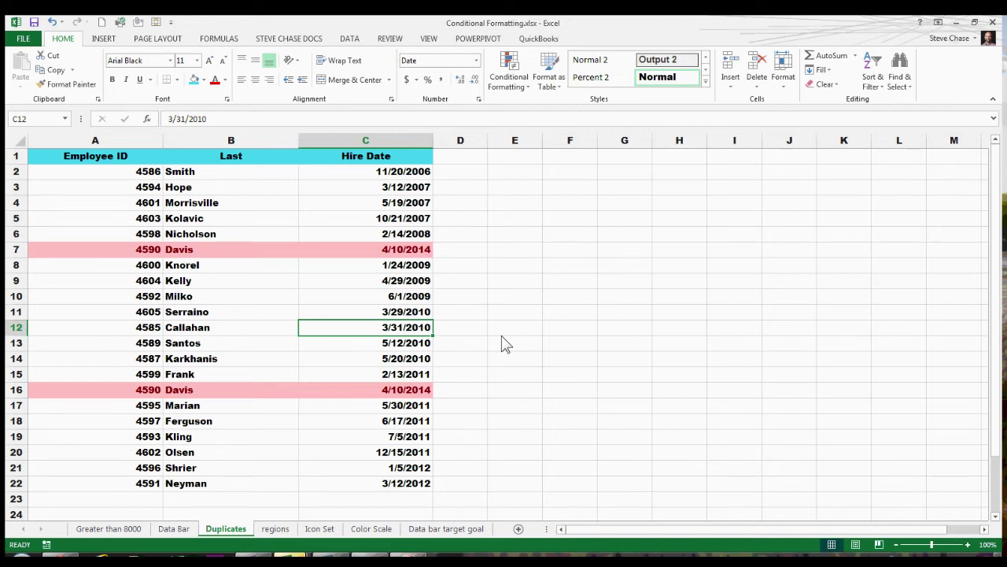
- Run Remove Duplicates on all three columns, deleting the repeated 4590 employee row
left_click(219, 313)
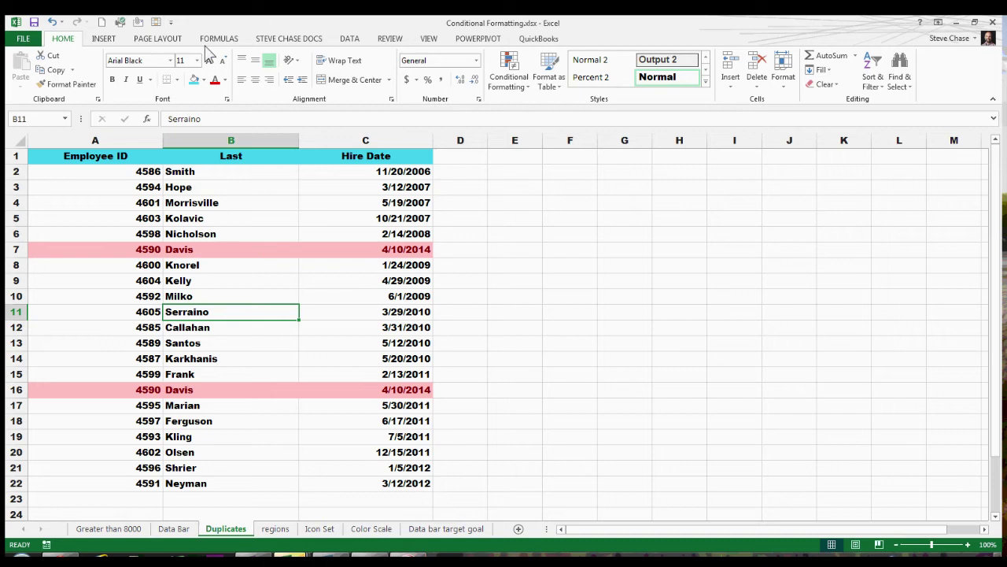
left_click(351, 41)
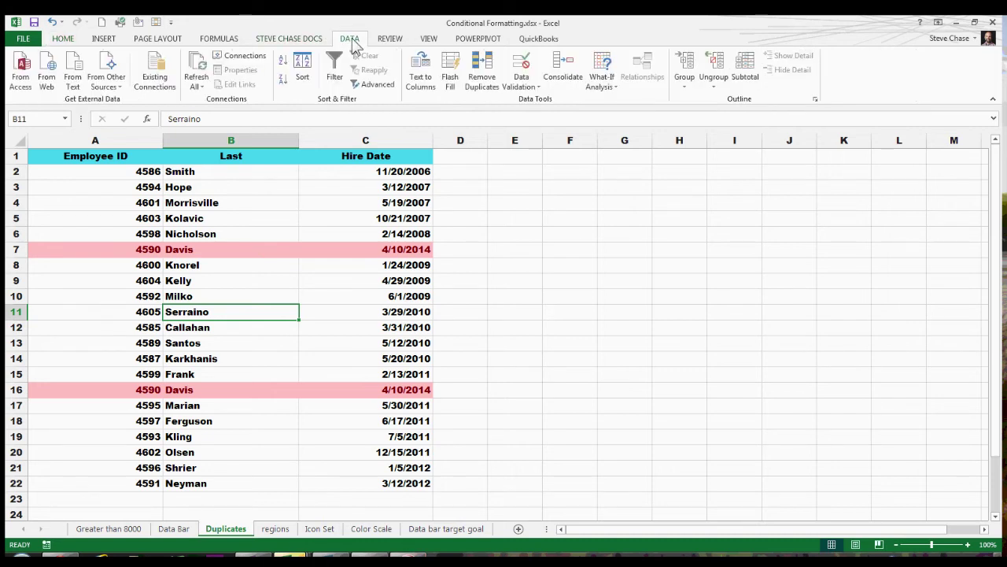
left_click(480, 79)
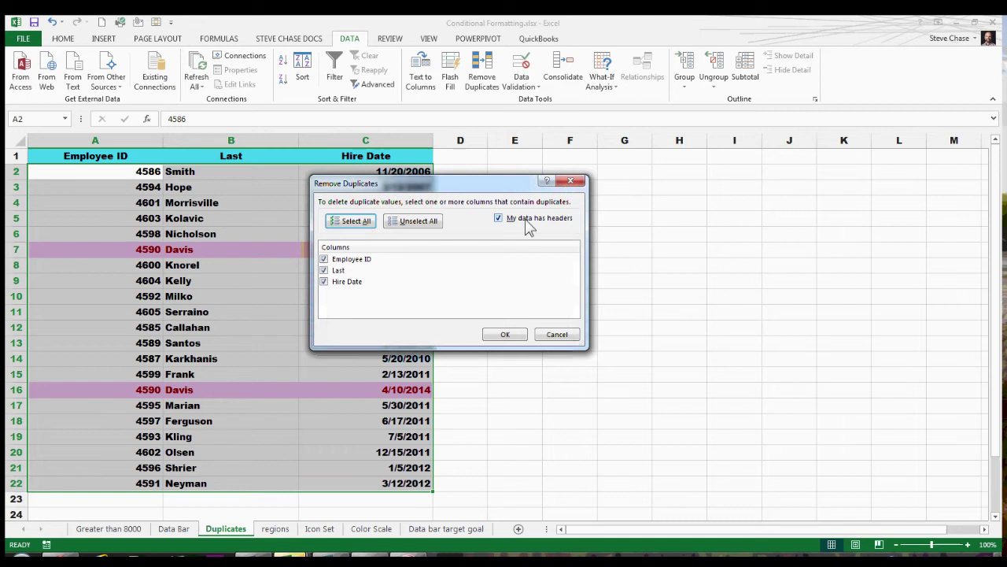
left_click(519, 337)
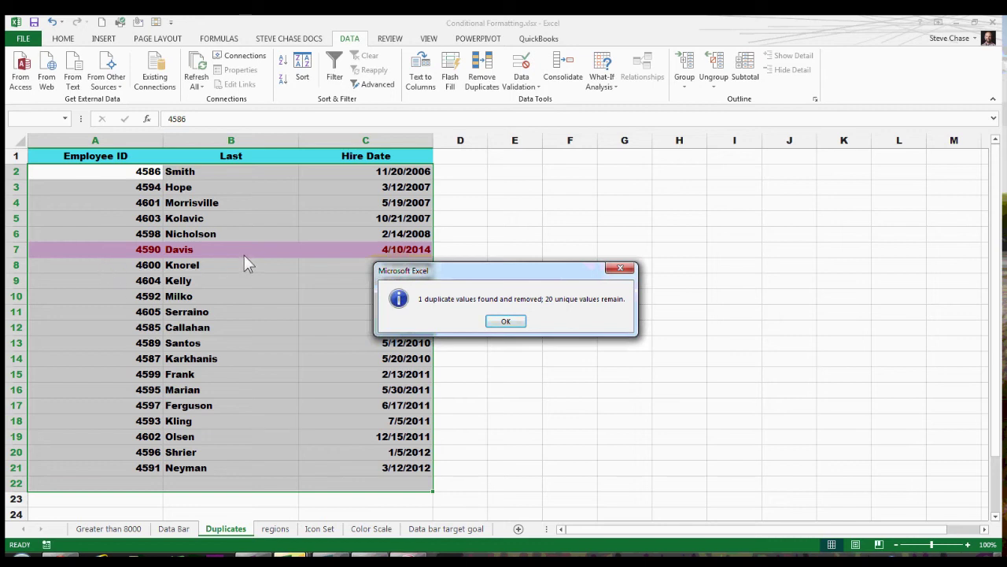
left_click(512, 322)
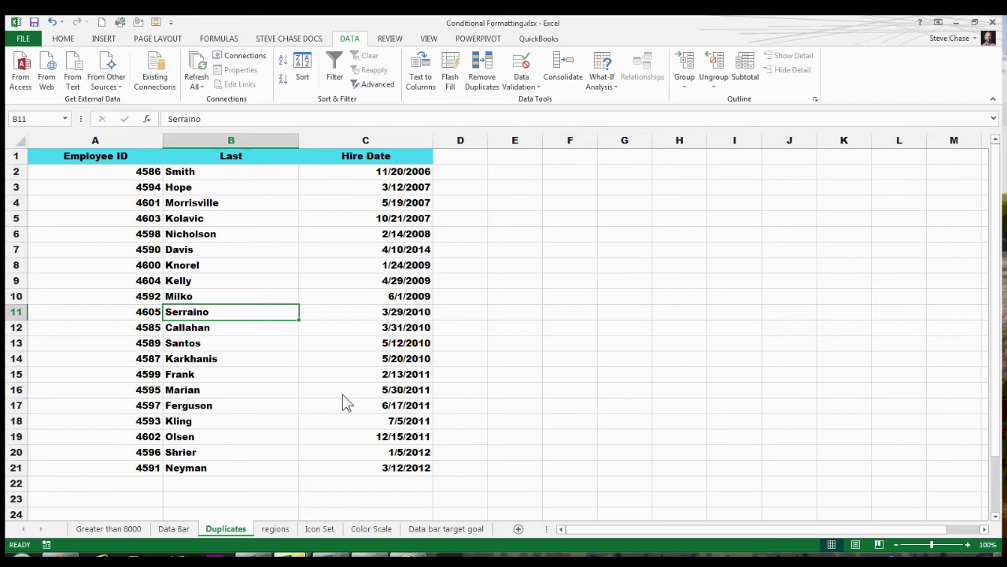
- Use Home's Find & Select > Conditional Formatting to select the formatted range A2:C21
left_click(64, 40)
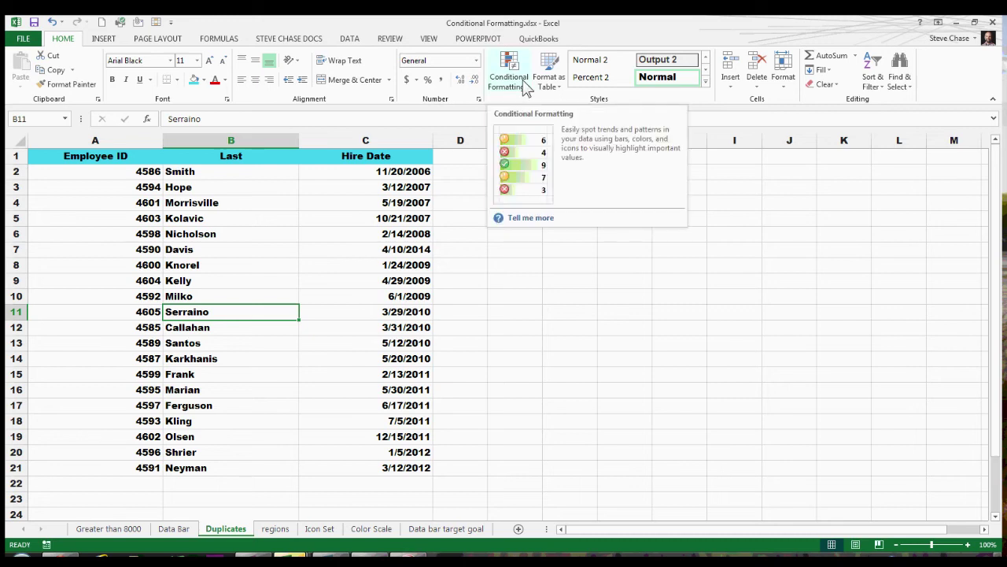
left_click(900, 82)
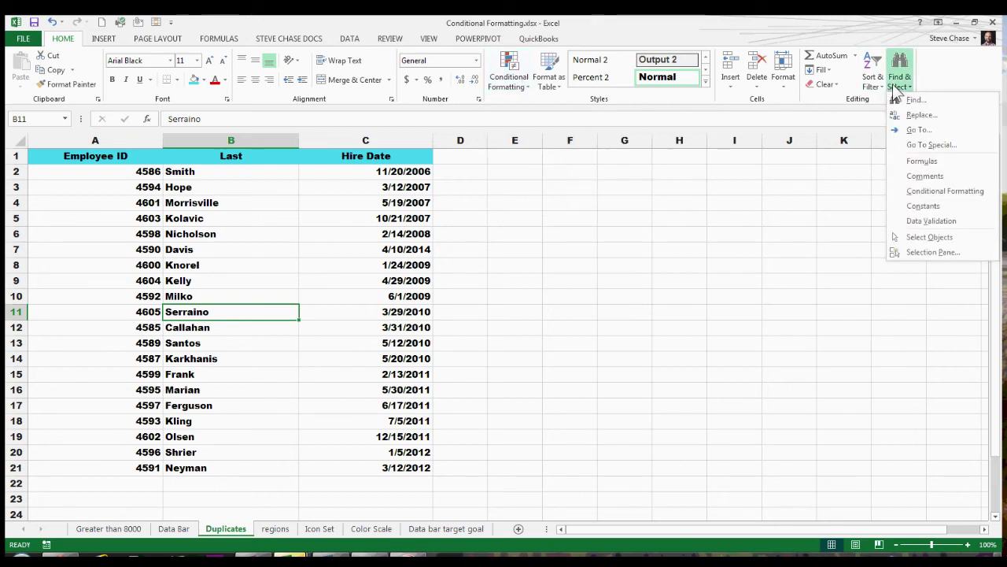
left_click(931, 197)
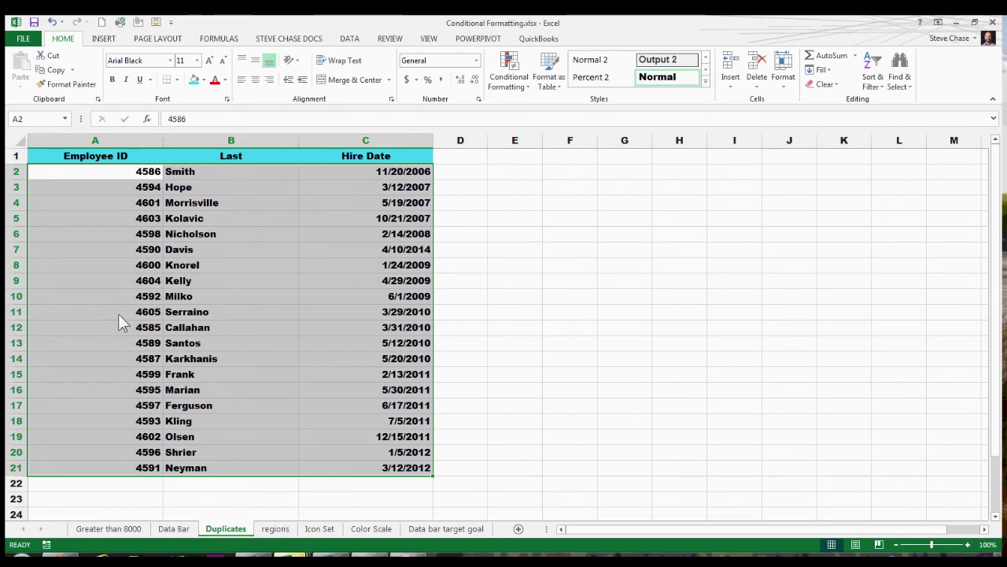
- Overwrite row 6 with row 5's record: ID 4603, same last name, hire date serial 39376 (10/21/2007)
left_click(110, 233)
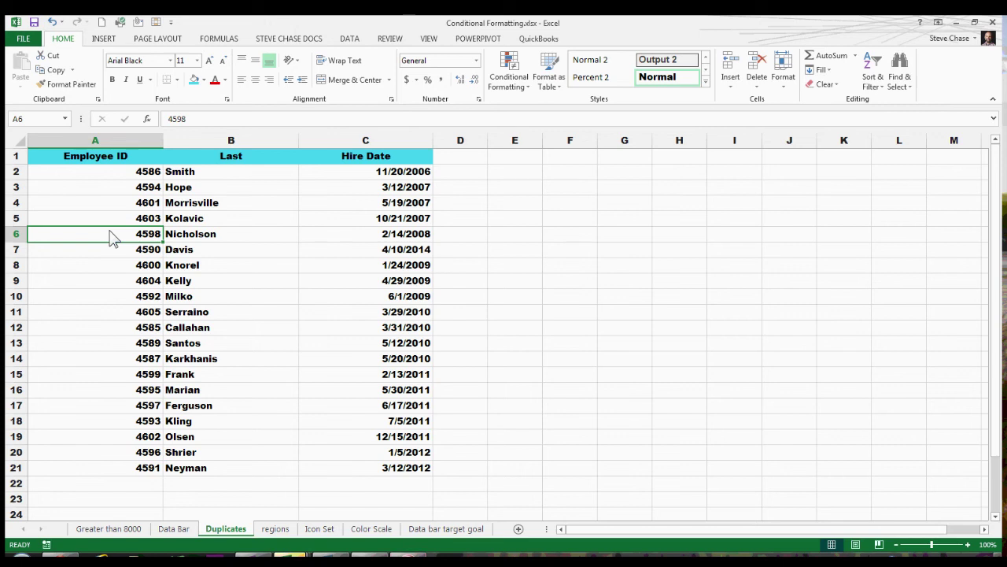
type("4603")
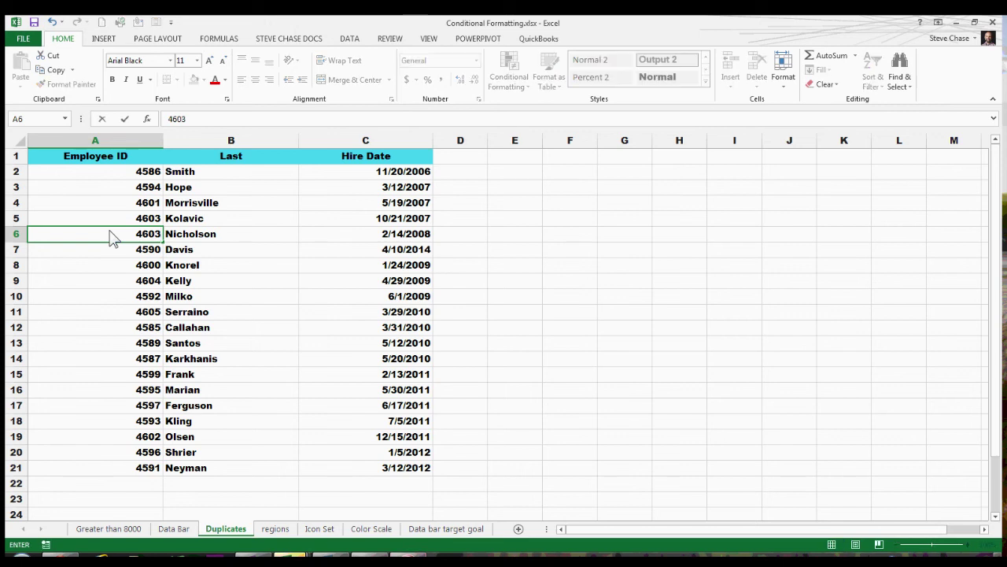
key("Tab")
type("Kolavic")
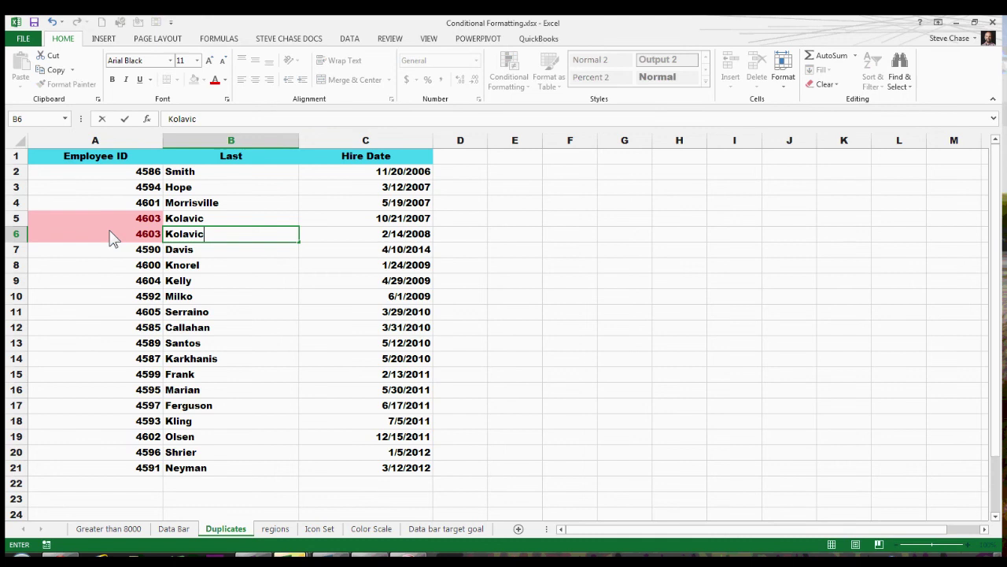
key("Tab")
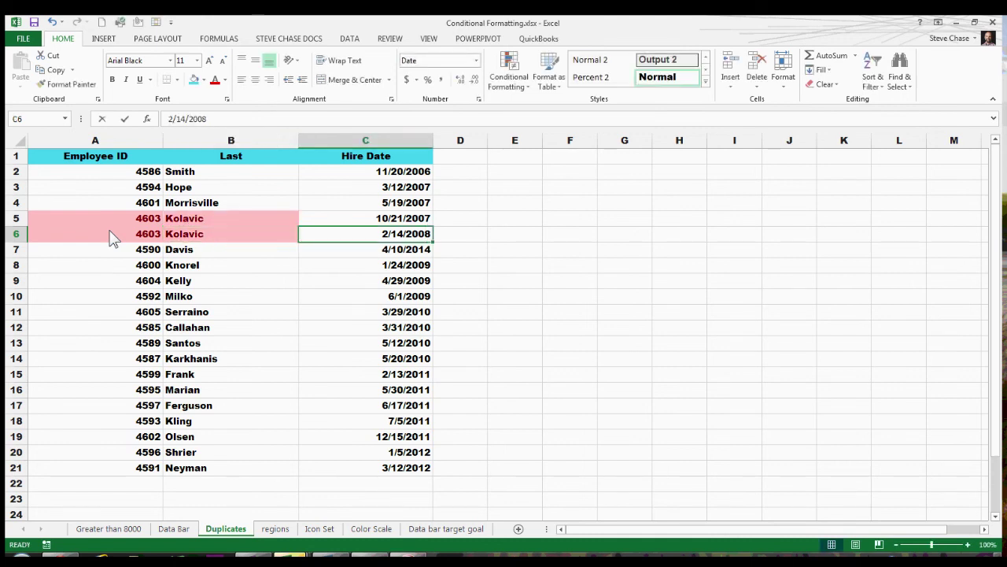
type("39376")
key("Return")
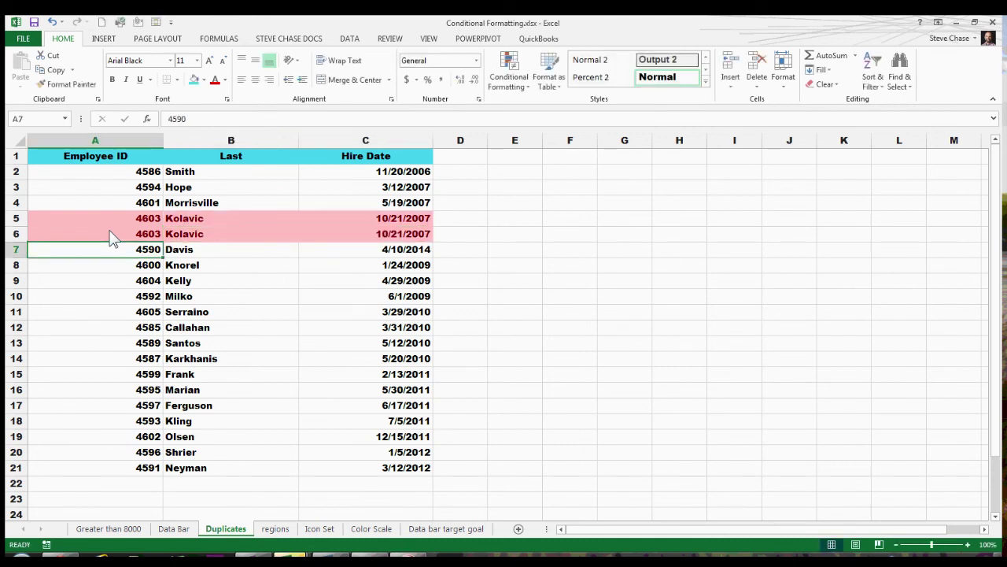